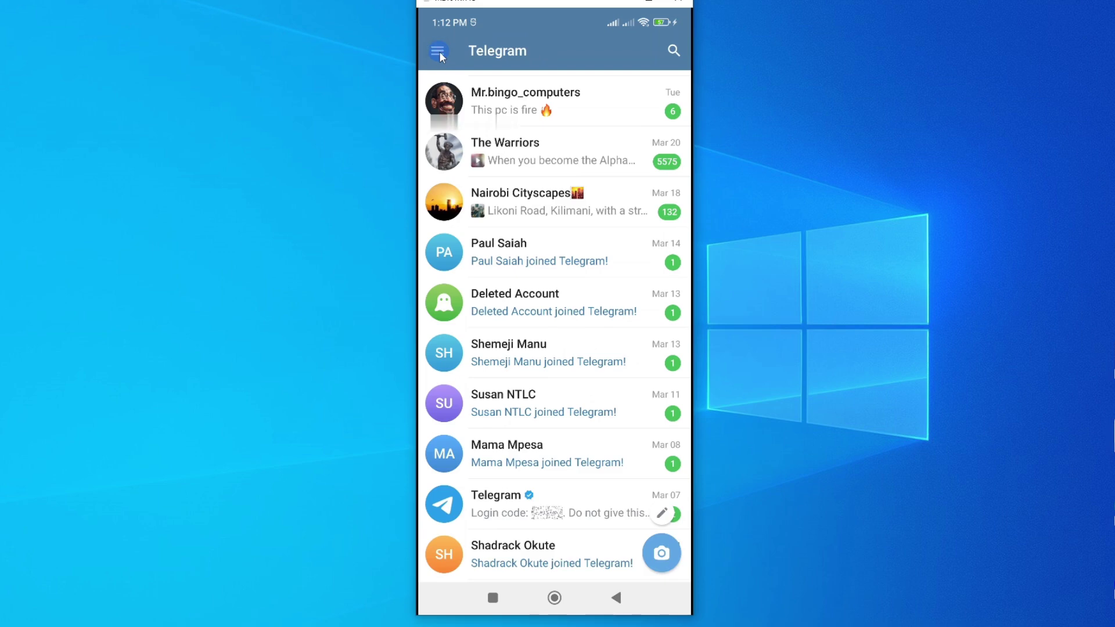
# Step: Open Telegram's side menu and expand the list of signed-in accounts
pyautogui.click(438, 51)
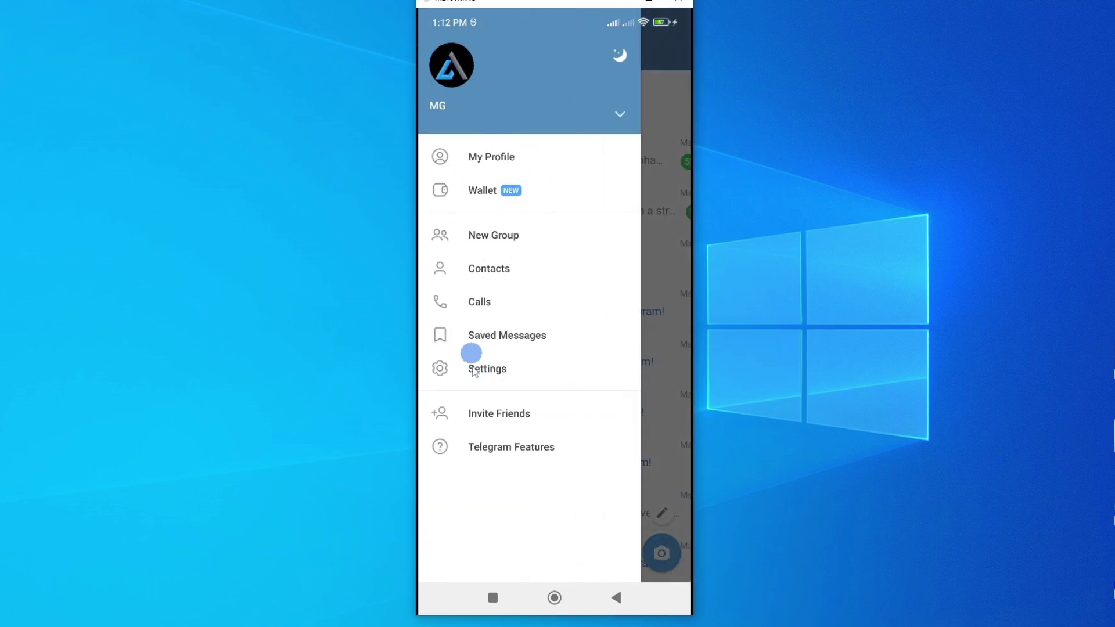
pyautogui.click(621, 115)
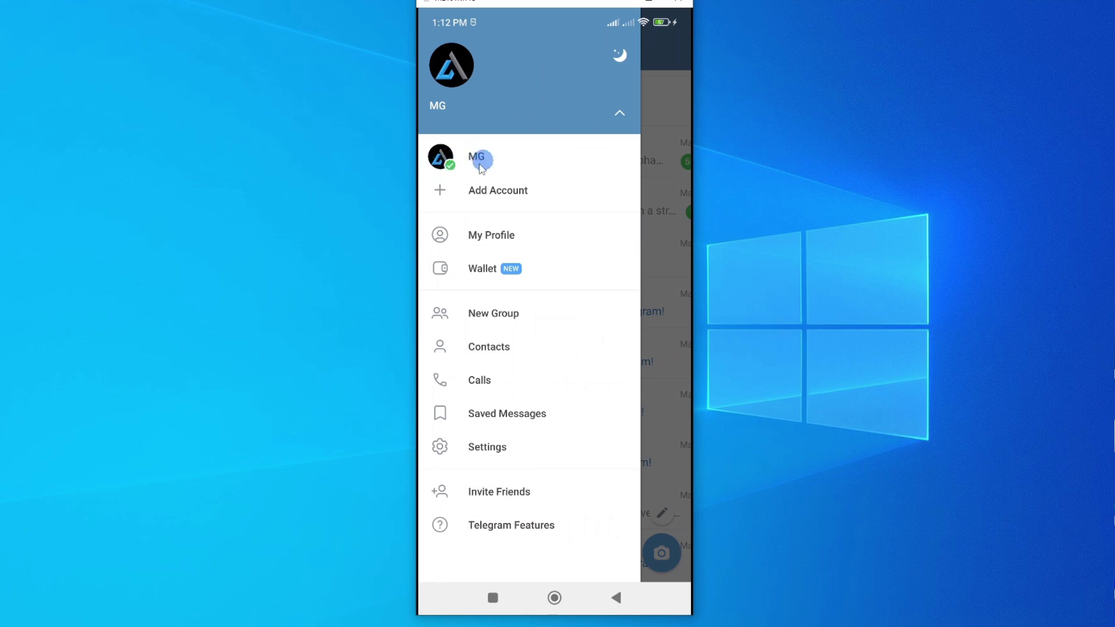
# Step: Start adding another account and set the country to Kenya (+254)
pyautogui.click(494, 196)
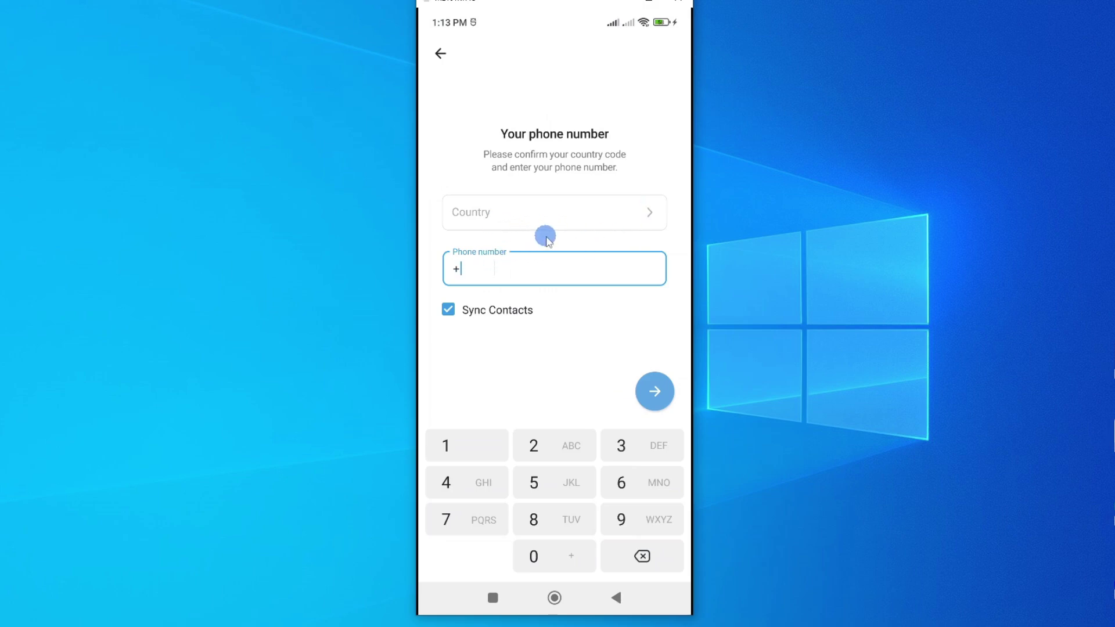
pyautogui.click(633, 218)
pyautogui.scroll(-15, 540, 433)
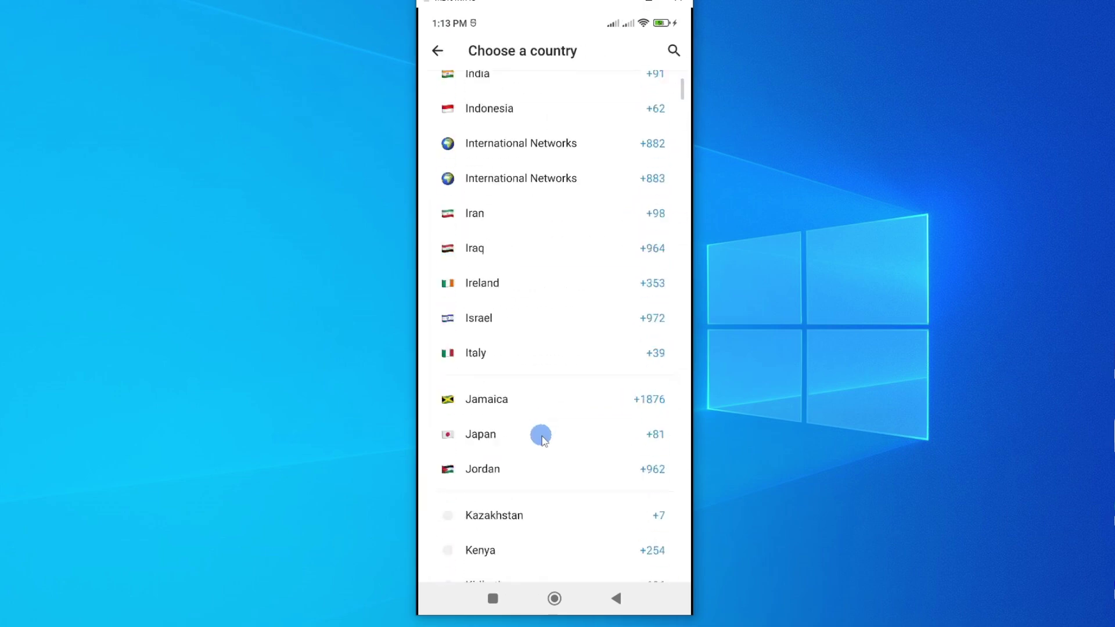
pyautogui.click(476, 507)
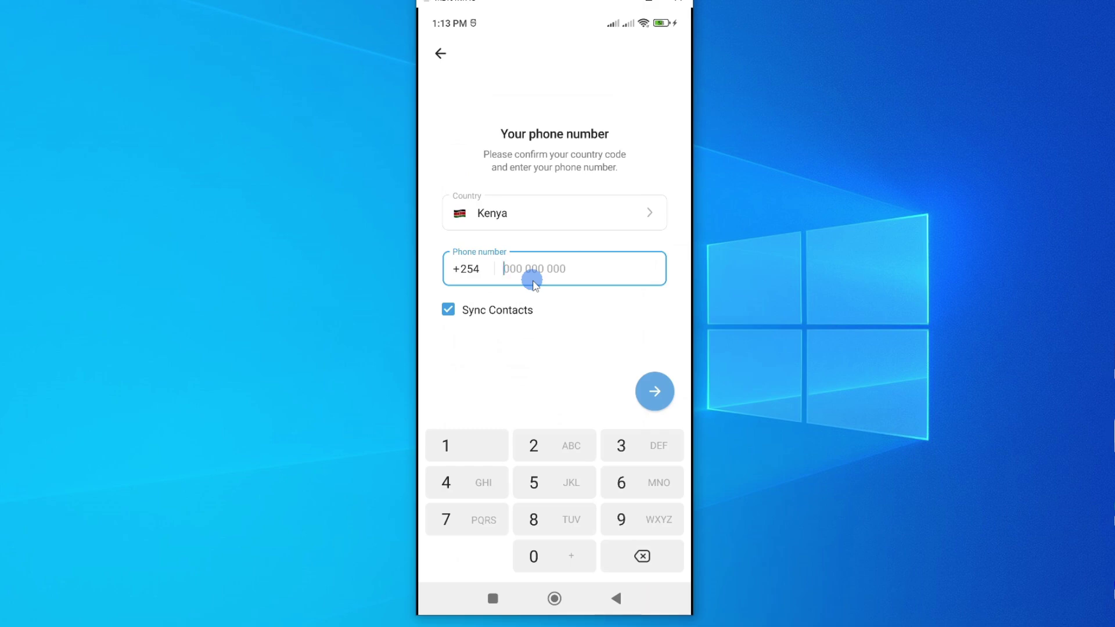
# Step: Paste in the new account's phone number and leave Sync Contacts turned off
pyautogui.hotkey('ctrl', 'v')
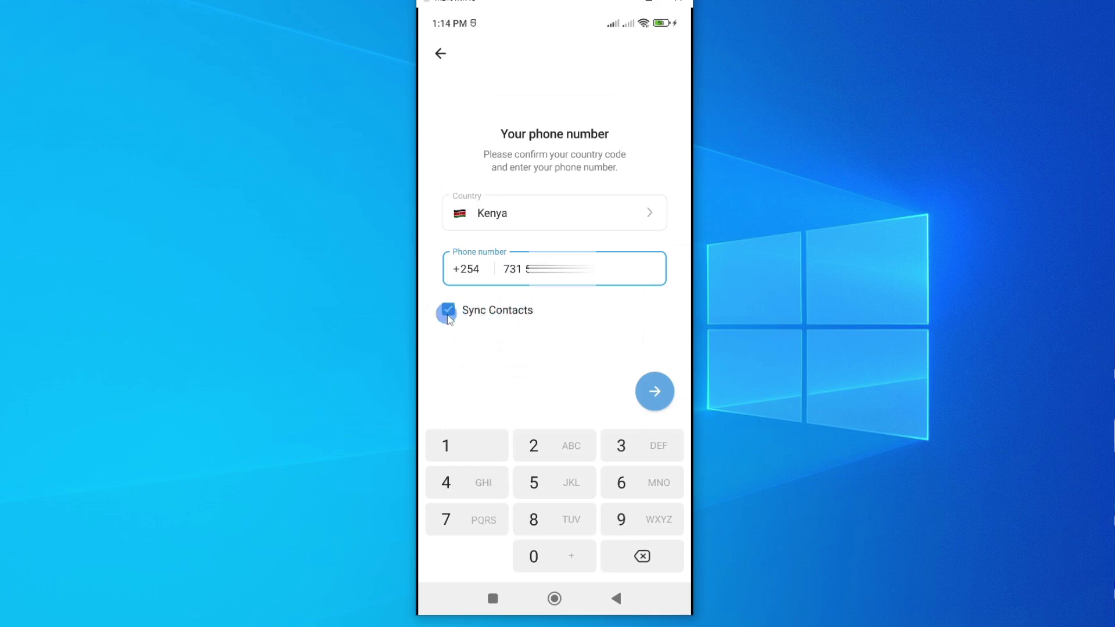
pyautogui.click(447, 314)
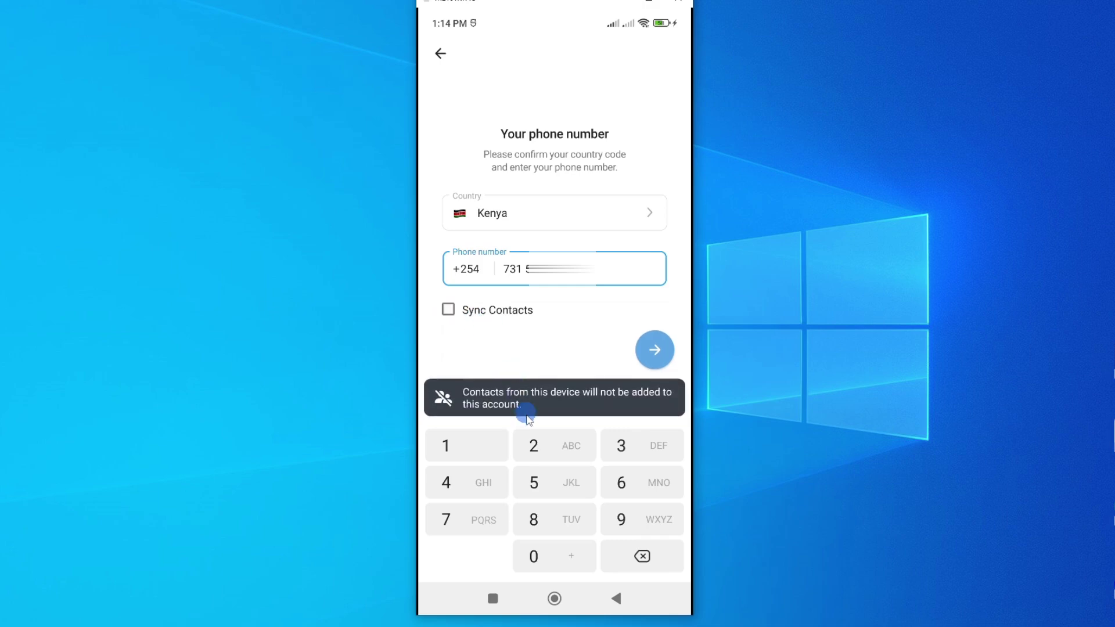
pyautogui.click(448, 311)
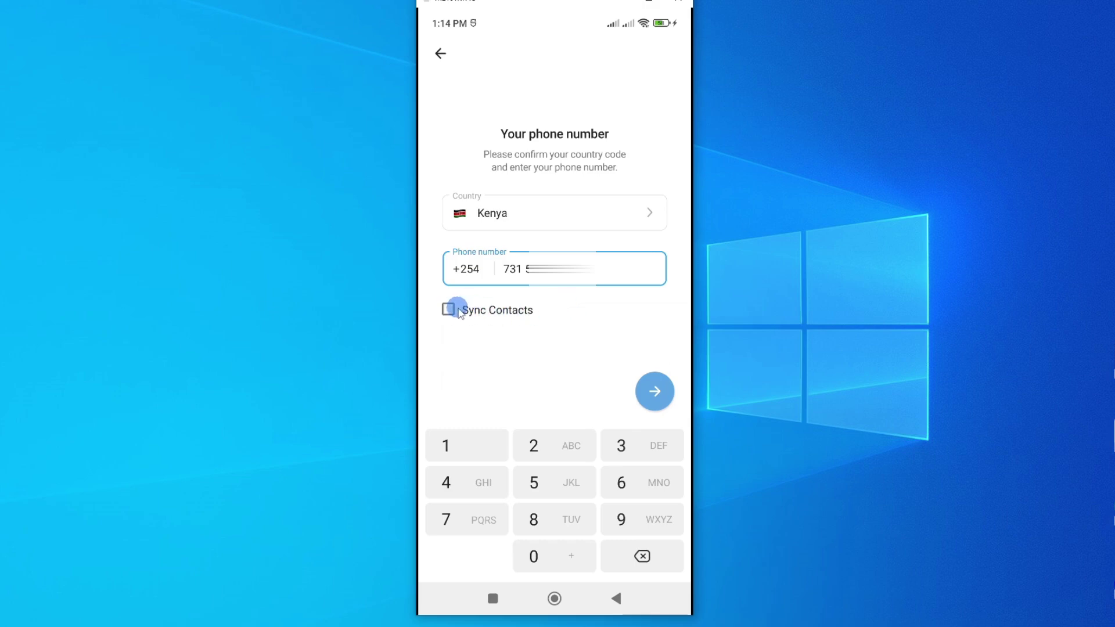
pyautogui.click(456, 311)
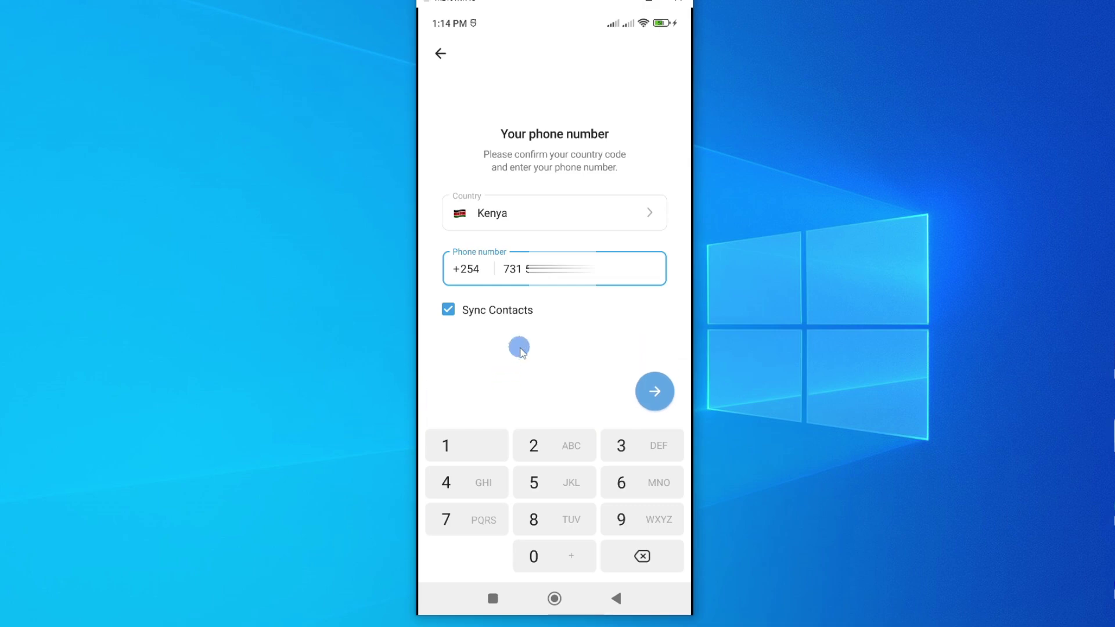
pyautogui.click(450, 312)
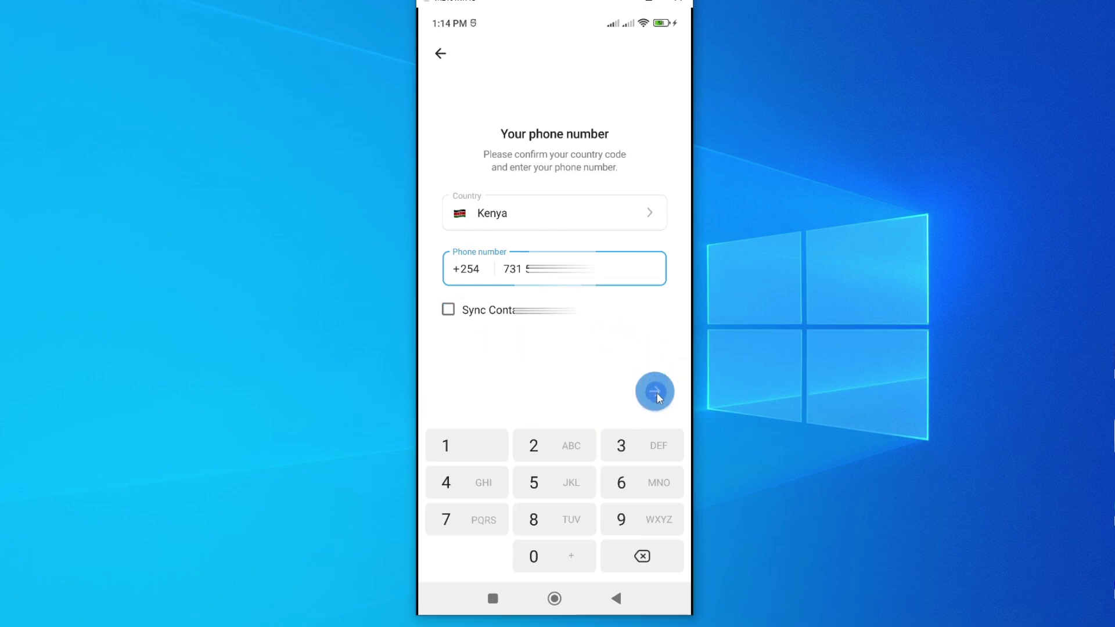
# Step: Confirm the phone number and submit the login email address
pyautogui.click(656, 394)
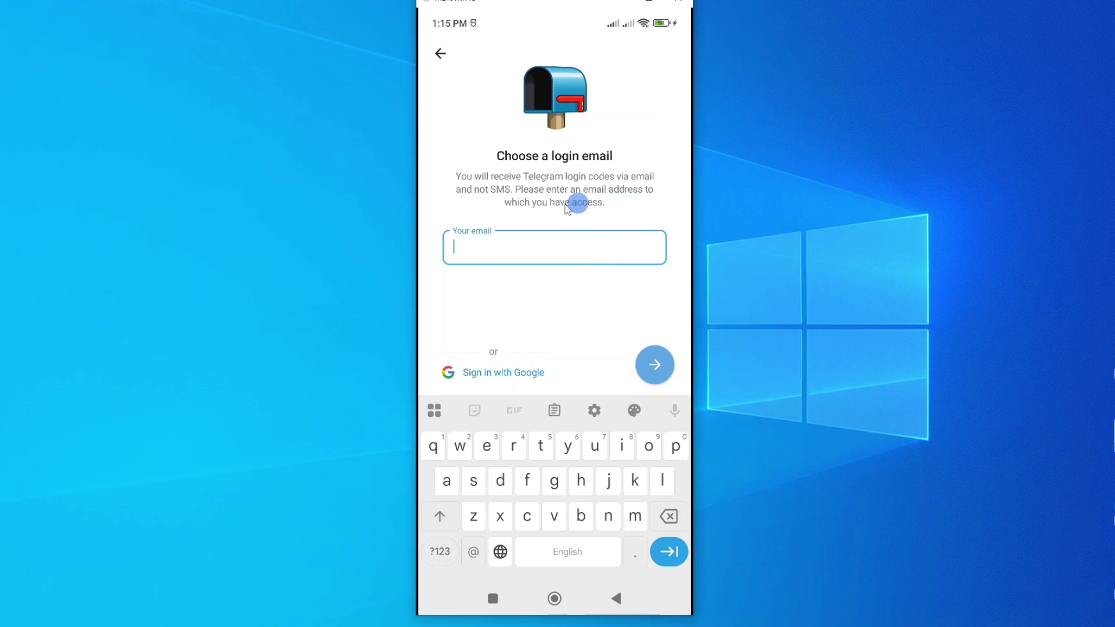
pyautogui.hotkey('ctrl', 'v')
pyautogui.click(656, 367)
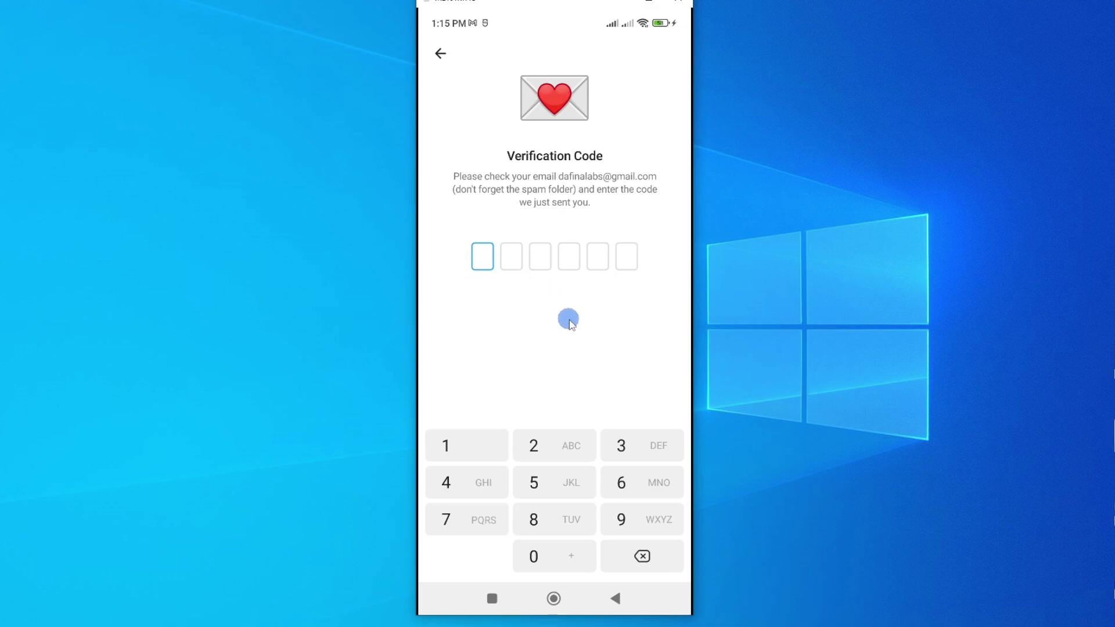
# Step: Enter the verification code received by email
pyautogui.hotkey('alt', 'n')
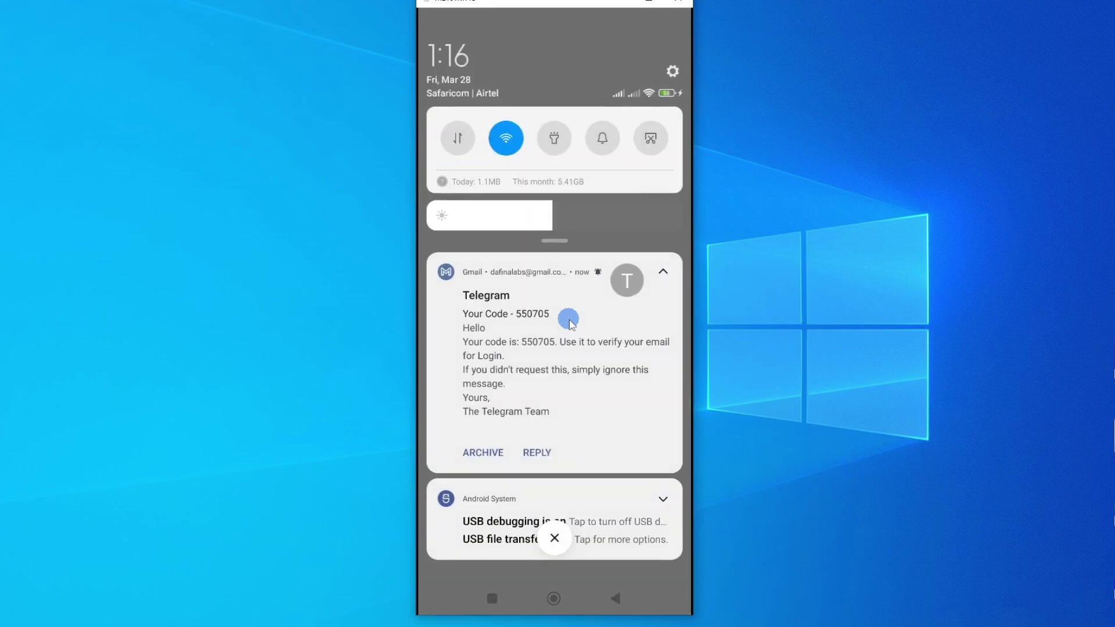
pyautogui.hotkey('alt', 'shift', 'n')
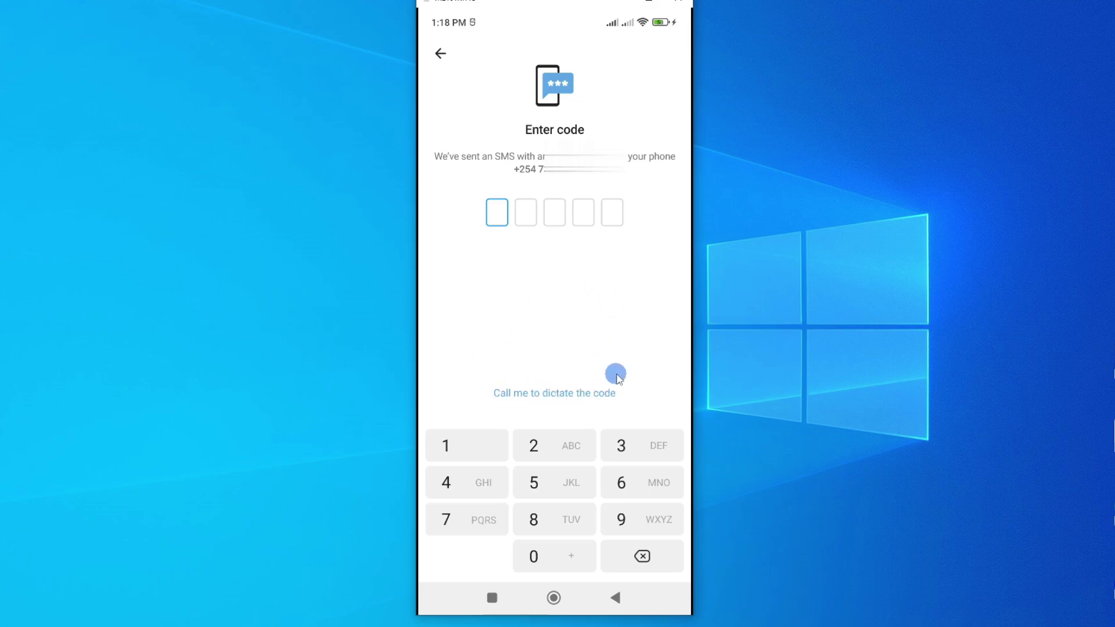
# Step: Request the code by phone call and enter the five-digit dictated code
pyautogui.click(559, 393)
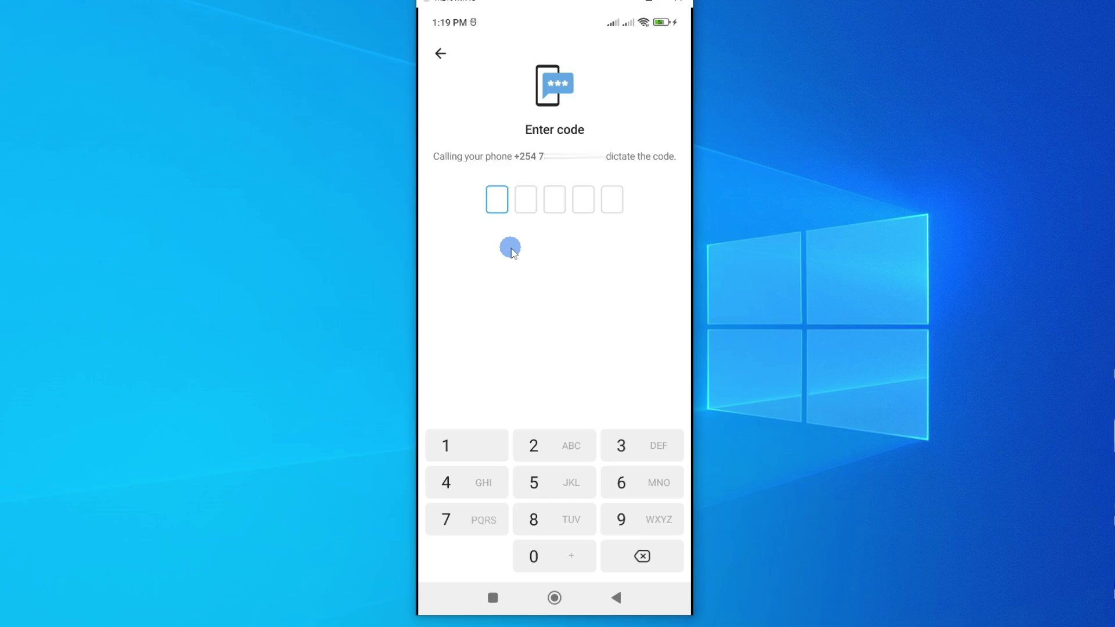
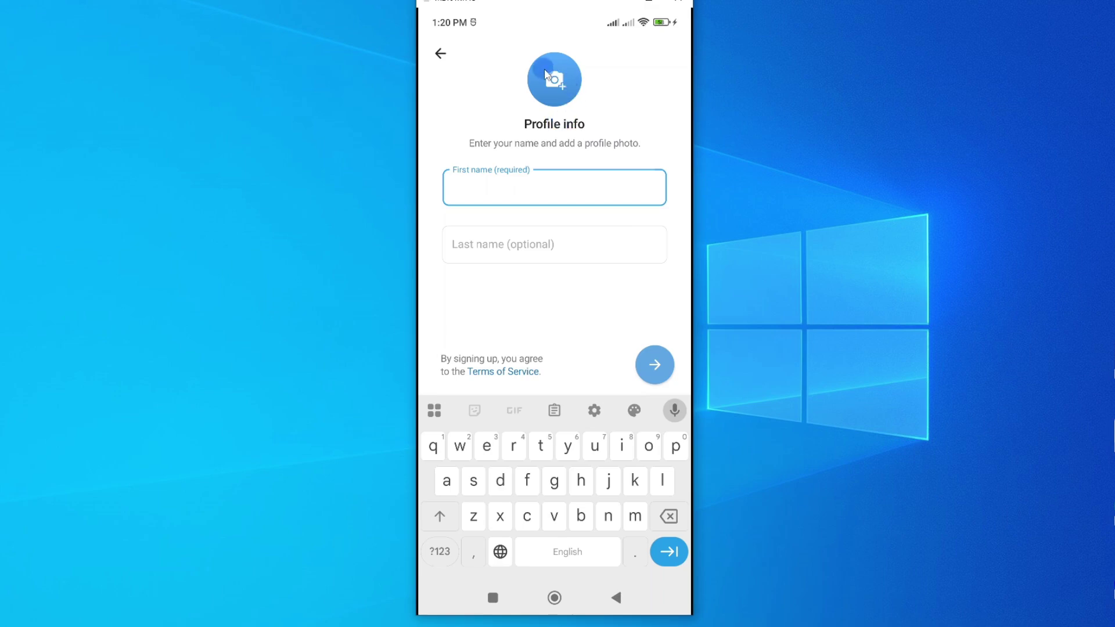
# Step: Enter 'My Profile 2' as the first name and complete sign-up
pyautogui.write('My Profile 2')
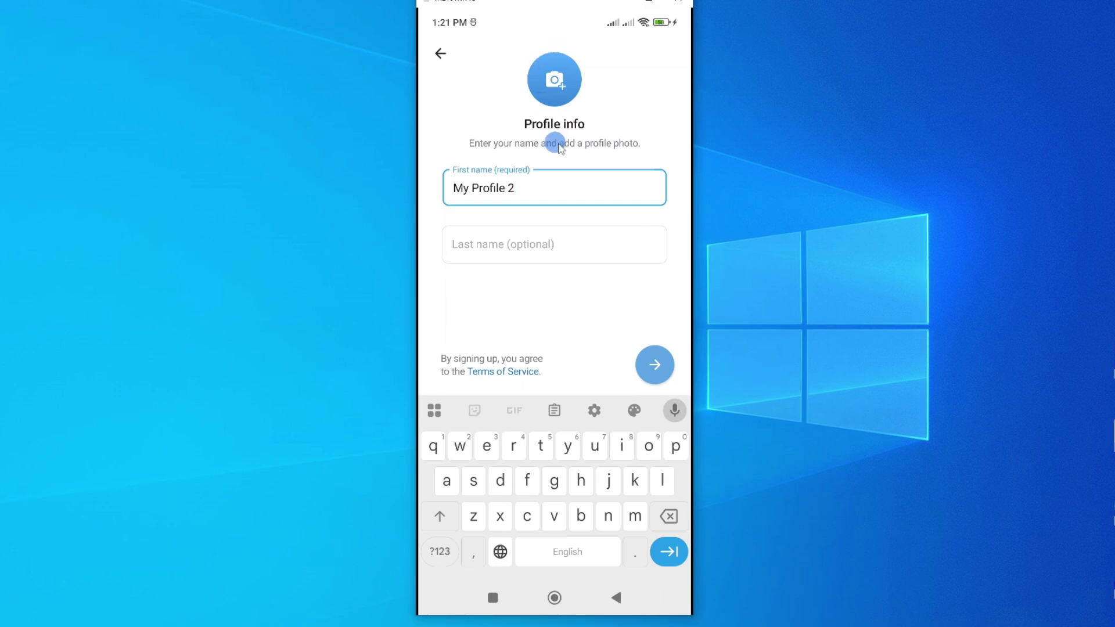
pyautogui.click(655, 366)
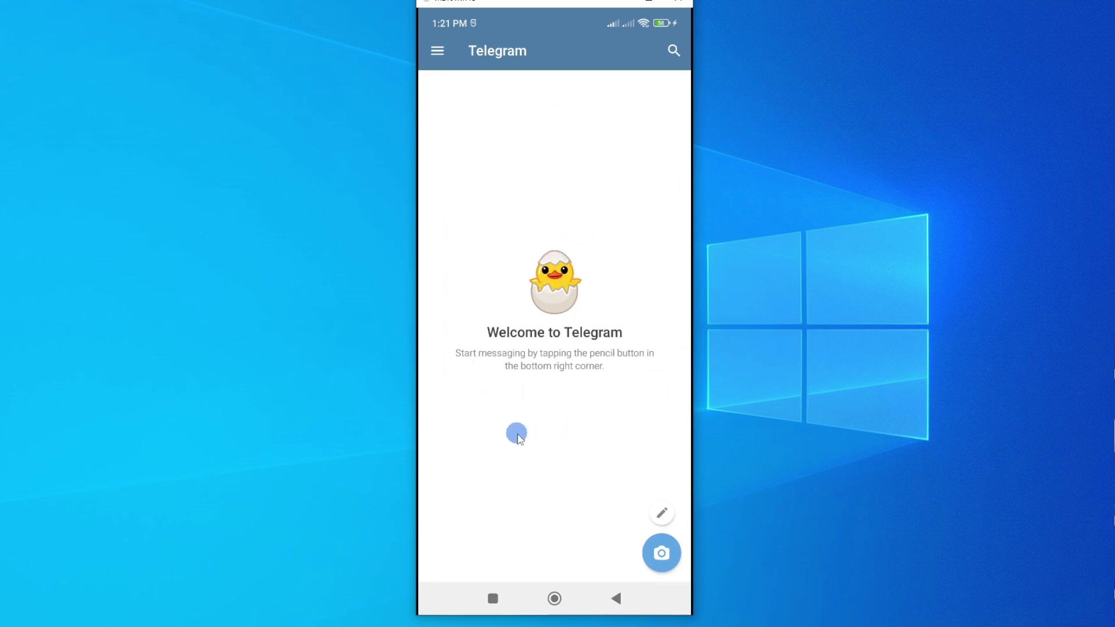
# Step: Leave the new-message screen and show the side menu listing both accounts
pyautogui.click(665, 513)
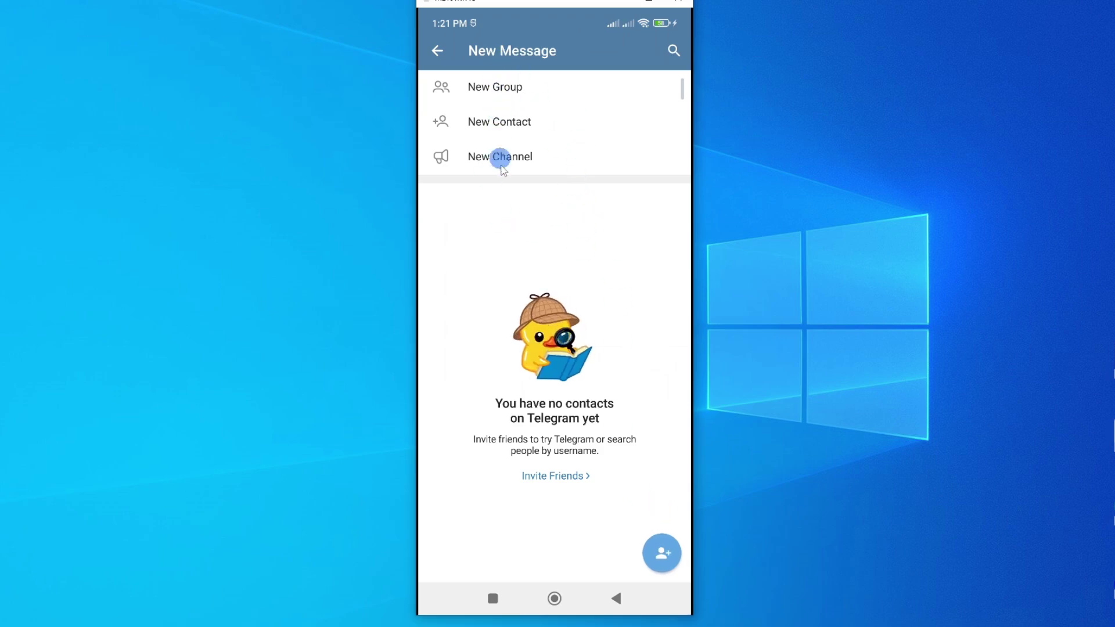
pyautogui.click(436, 51)
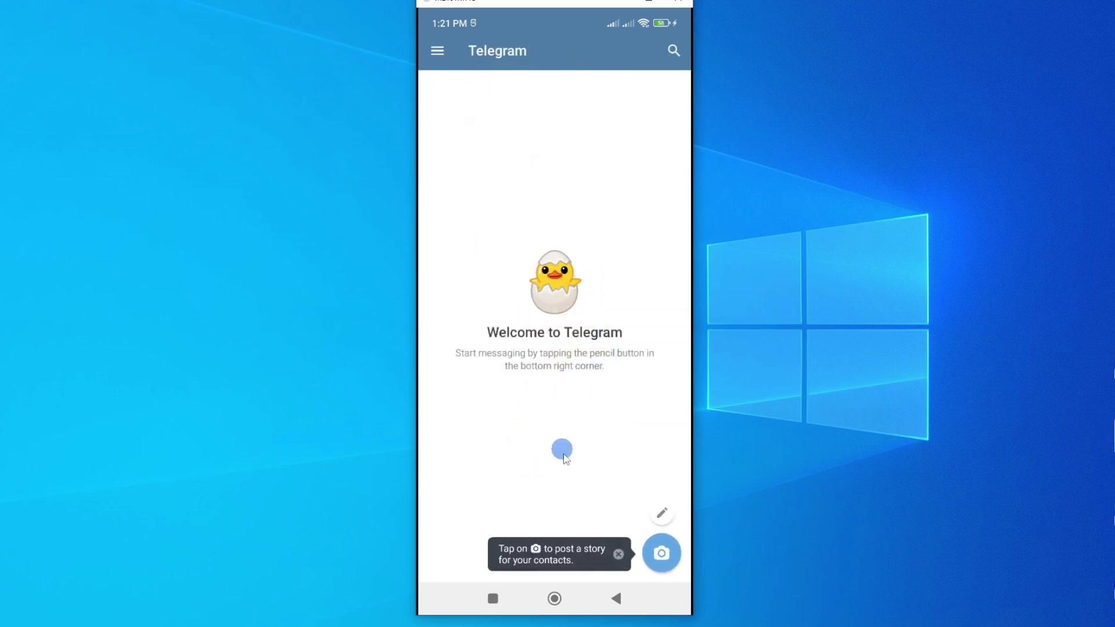
pyautogui.click(439, 51)
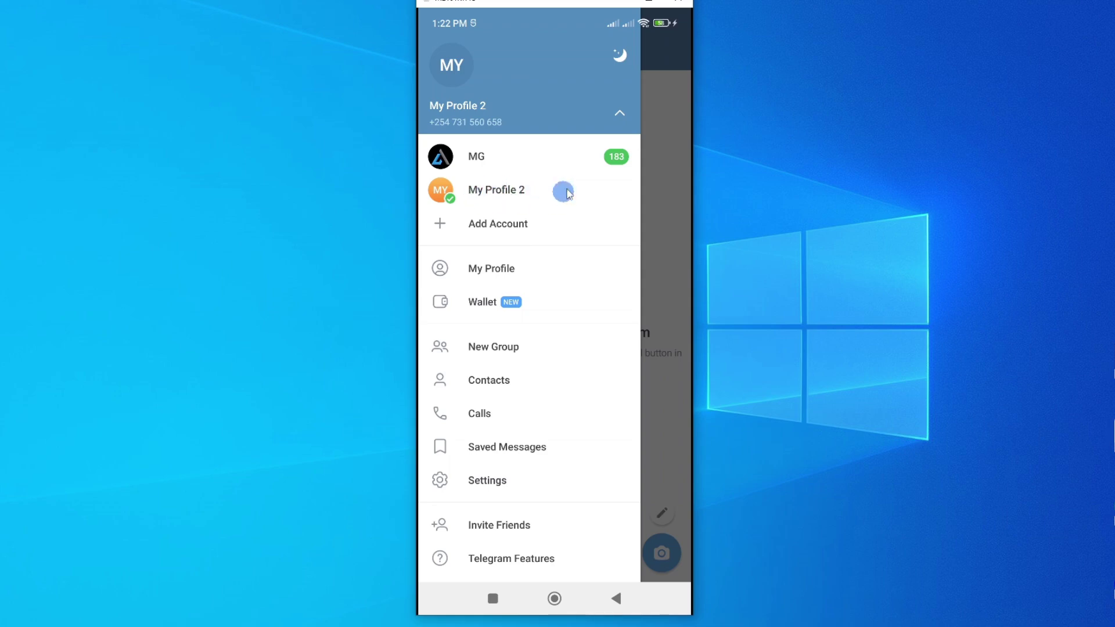
# Step: Switch to the original account, then back to My Profile 2 from the side menu
pyautogui.click(478, 159)
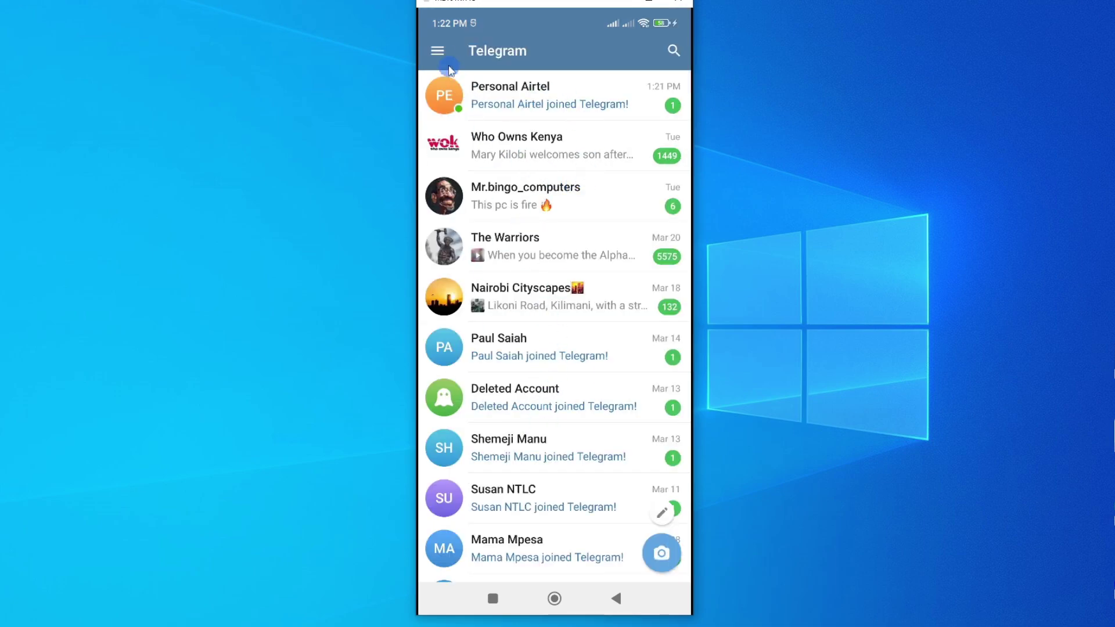
pyautogui.click(439, 51)
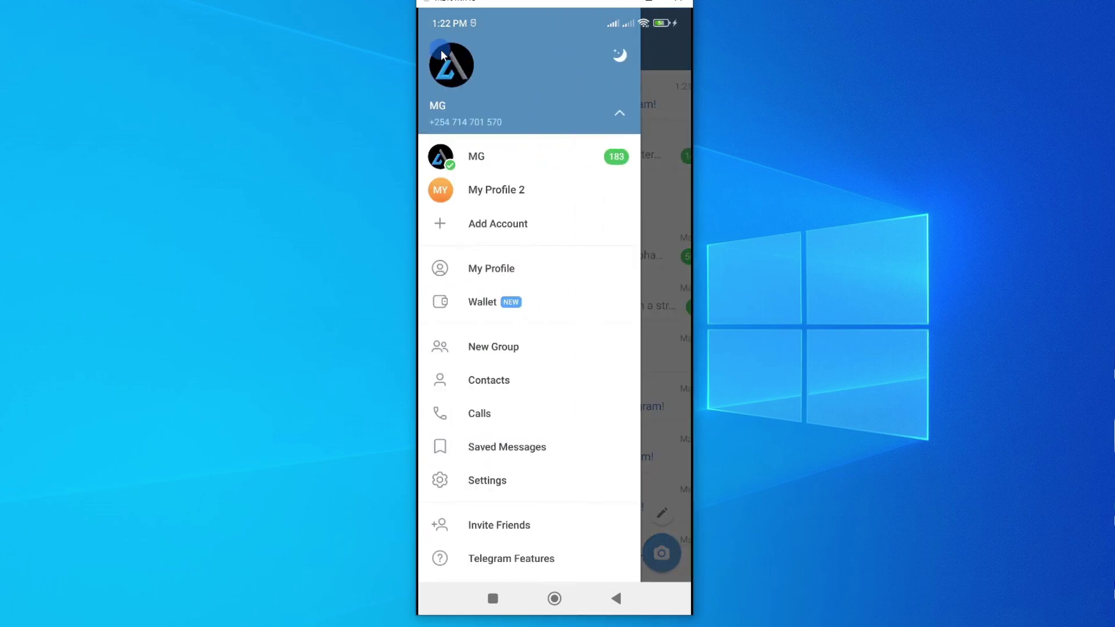
pyautogui.click(508, 192)
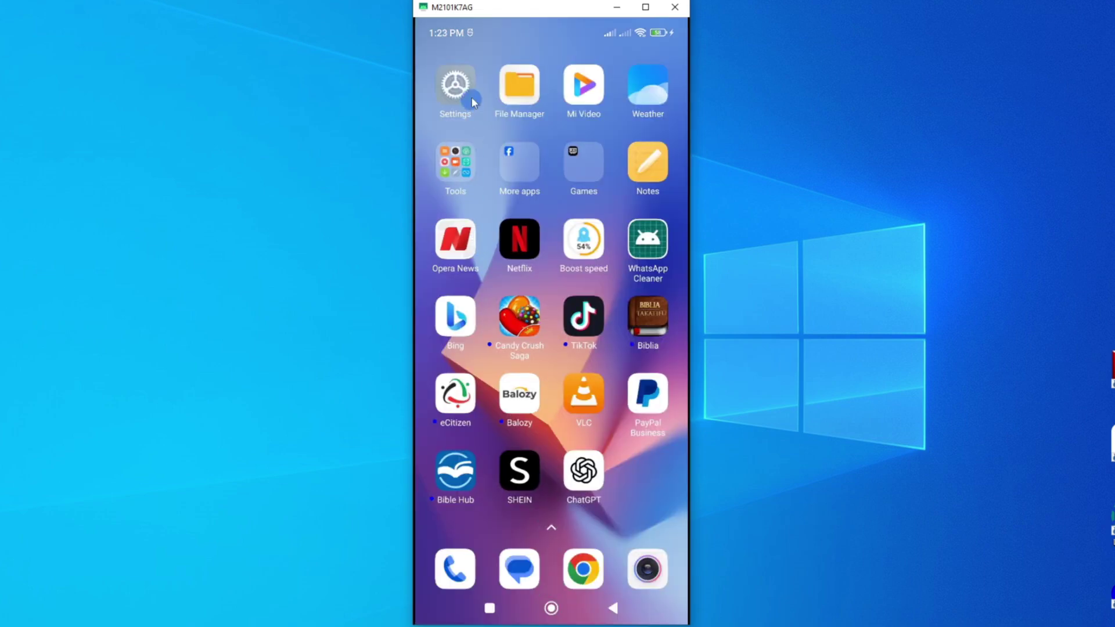
# Step: Go to the Apps section of the phone's Settings
pyautogui.click(459, 96)
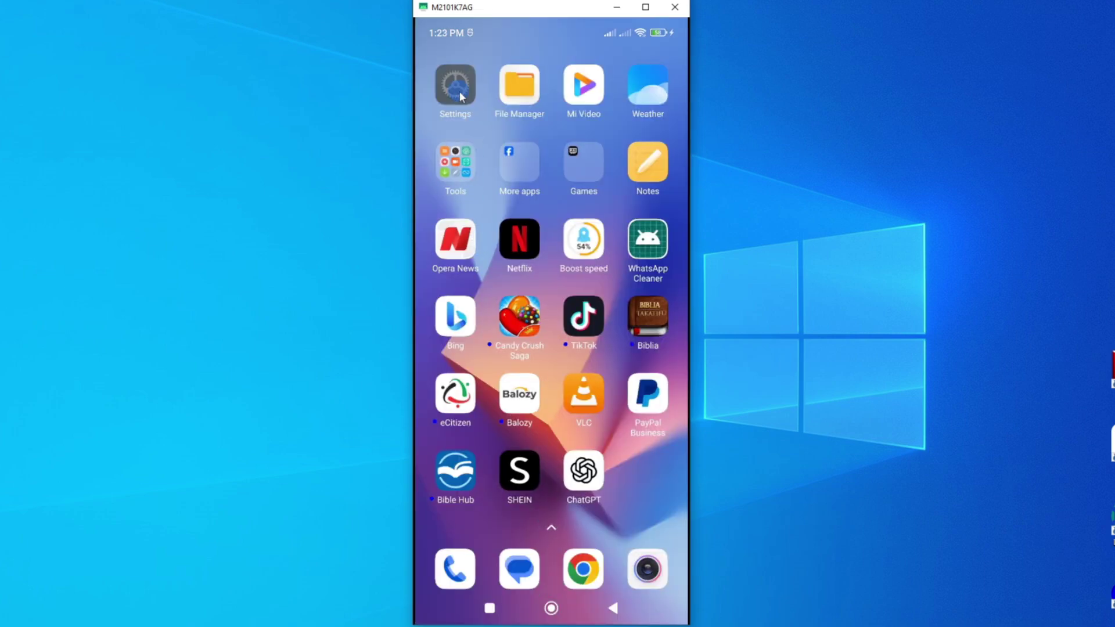
pyautogui.moveTo(530, 450); pyautogui.dragTo(586, 279)
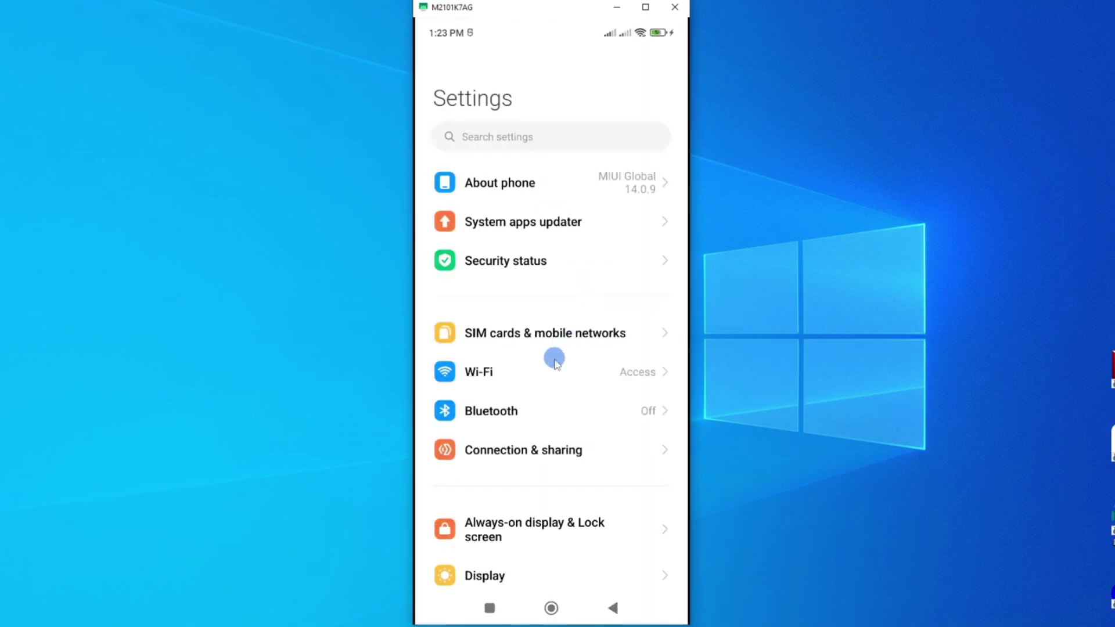
pyautogui.scroll(-2, 540, 383)
pyautogui.scroll(-1, 511, 459)
pyautogui.scroll(-5, 508, 471)
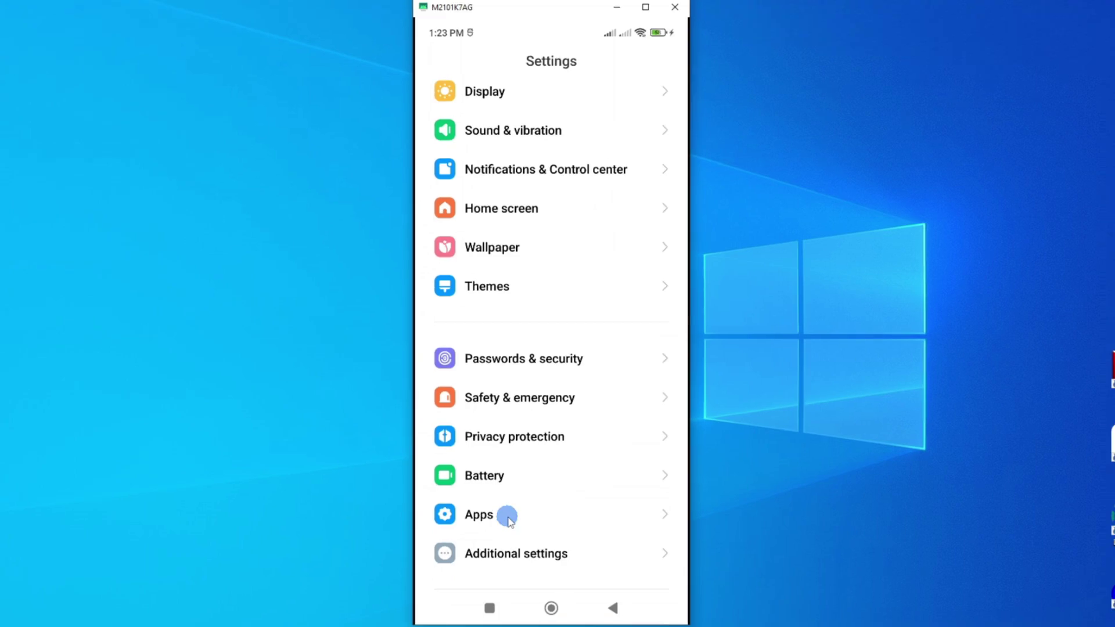
pyautogui.click(508, 522)
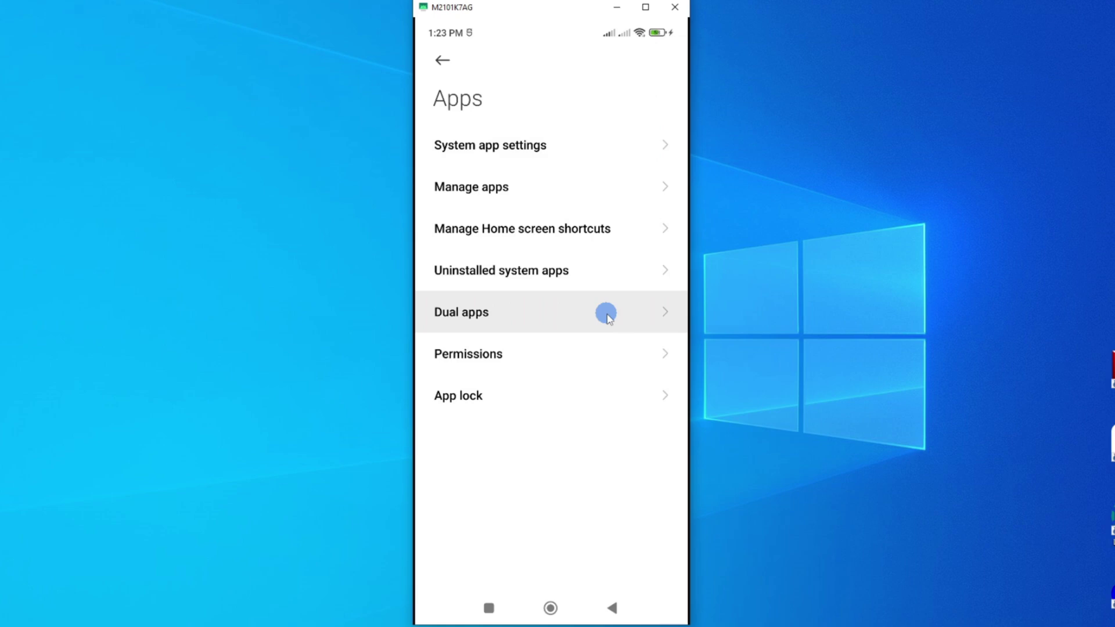
# Step: Enable a Telegram dual app and allow the required Google services dual app
pyautogui.click(607, 316)
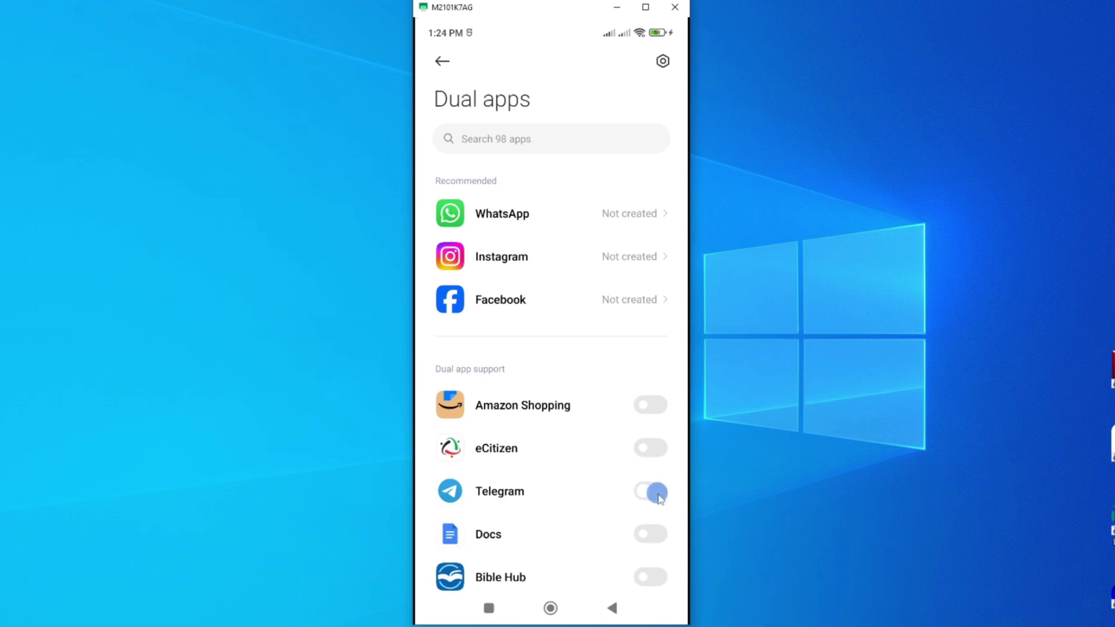
pyautogui.click(658, 494)
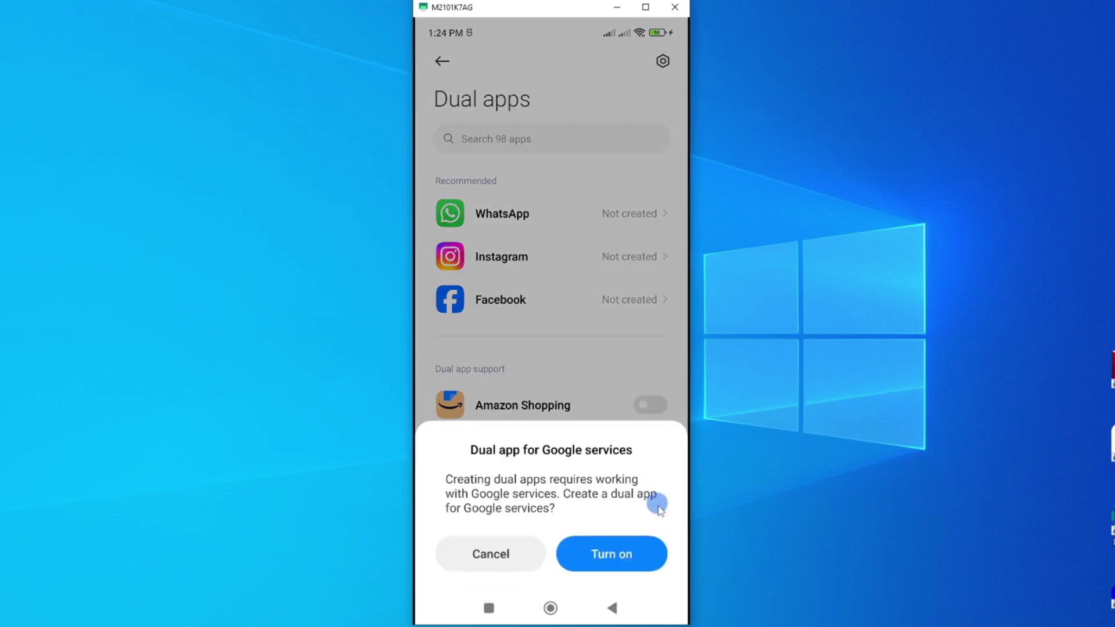
pyautogui.click(617, 551)
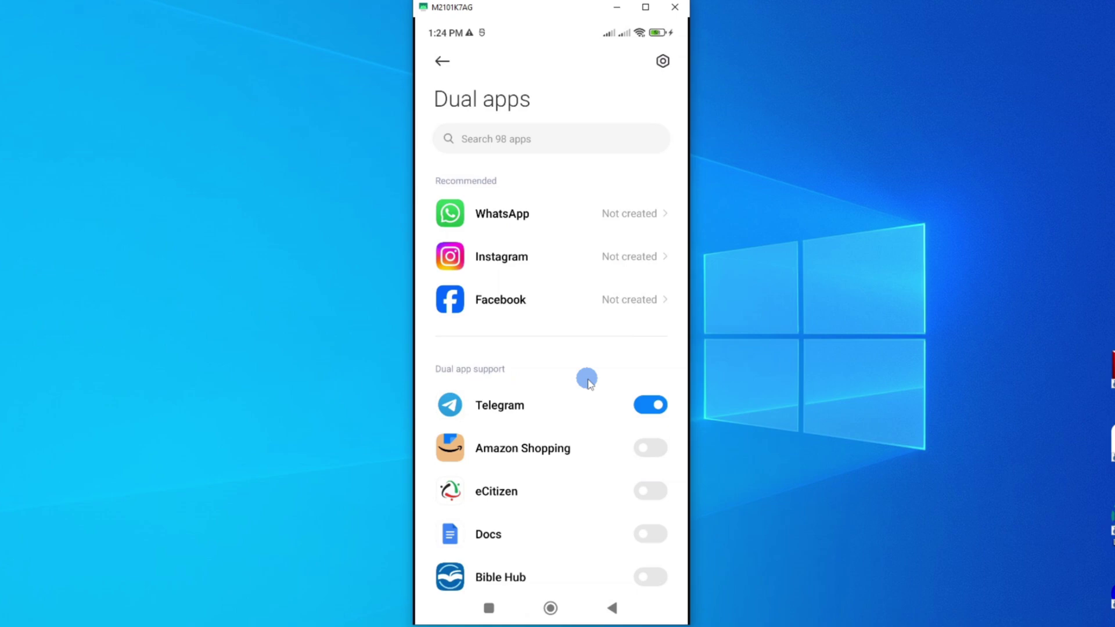
# Step: Check the original Telegram from the app drawer, then launch the dual-badged Telegram clone
pyautogui.middleClick(587, 381)
pyautogui.middleClick(608, 382)
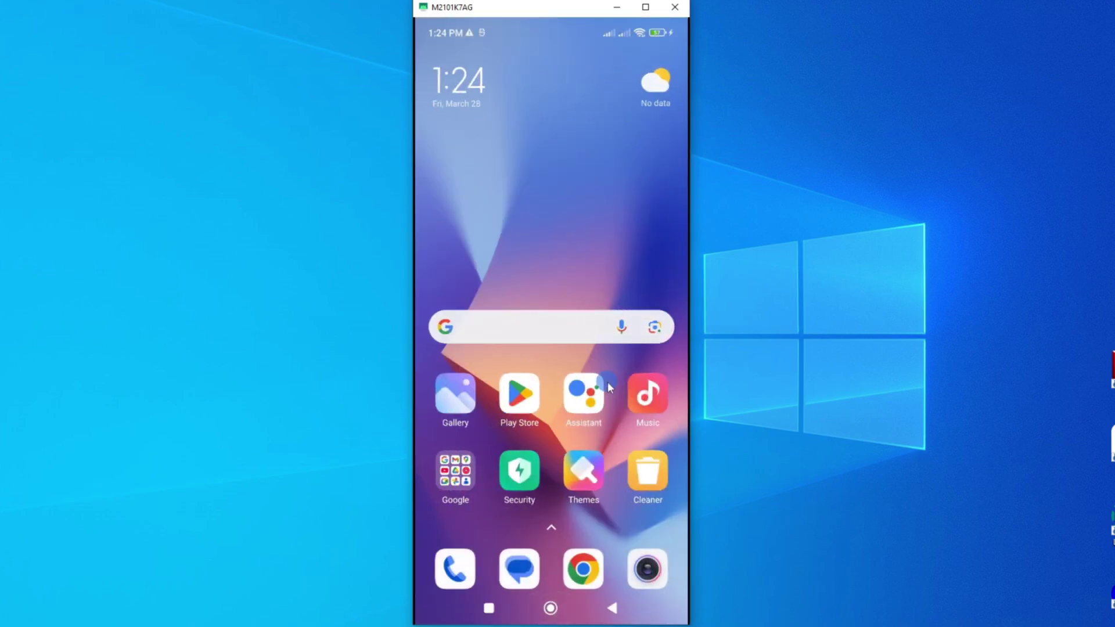
pyautogui.scroll(-2, 610, 381)
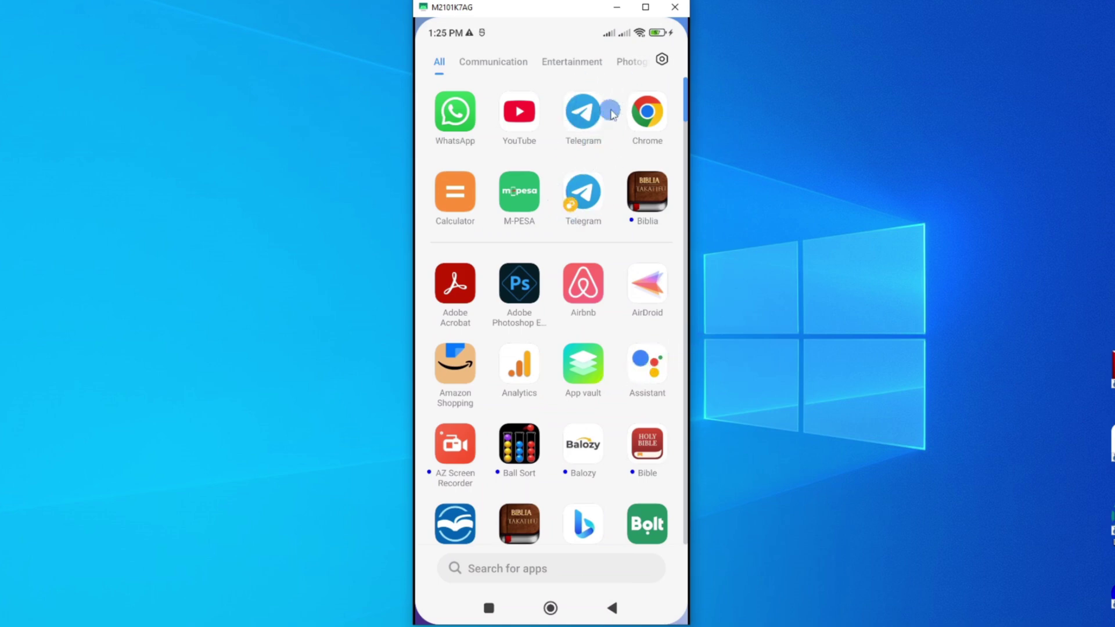
pyautogui.click(582, 116)
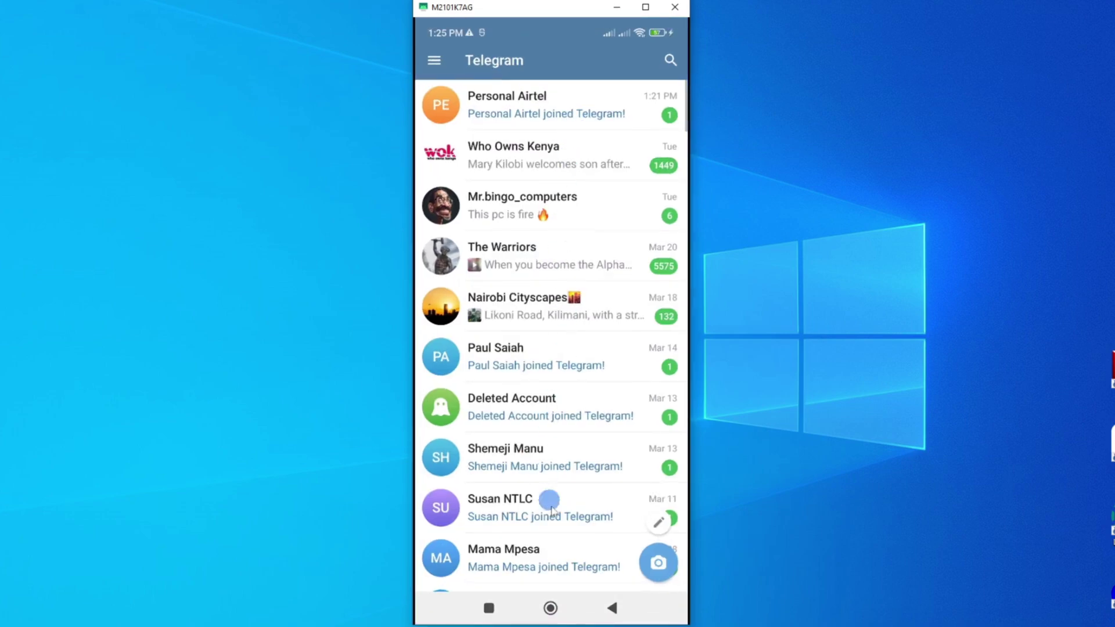
pyautogui.click(551, 608)
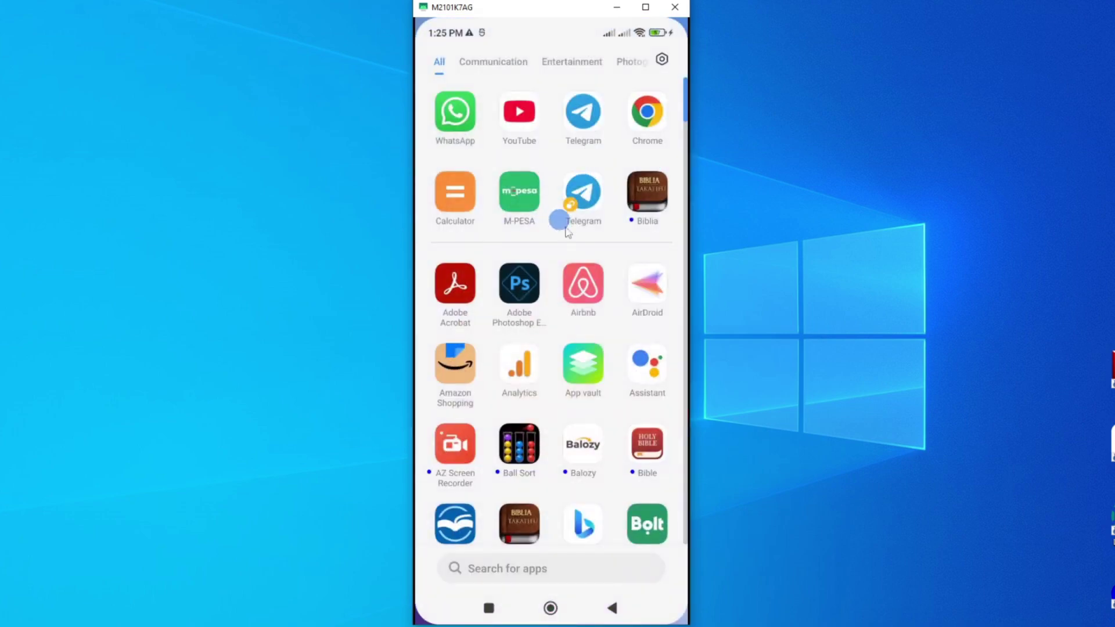
pyautogui.click(583, 193)
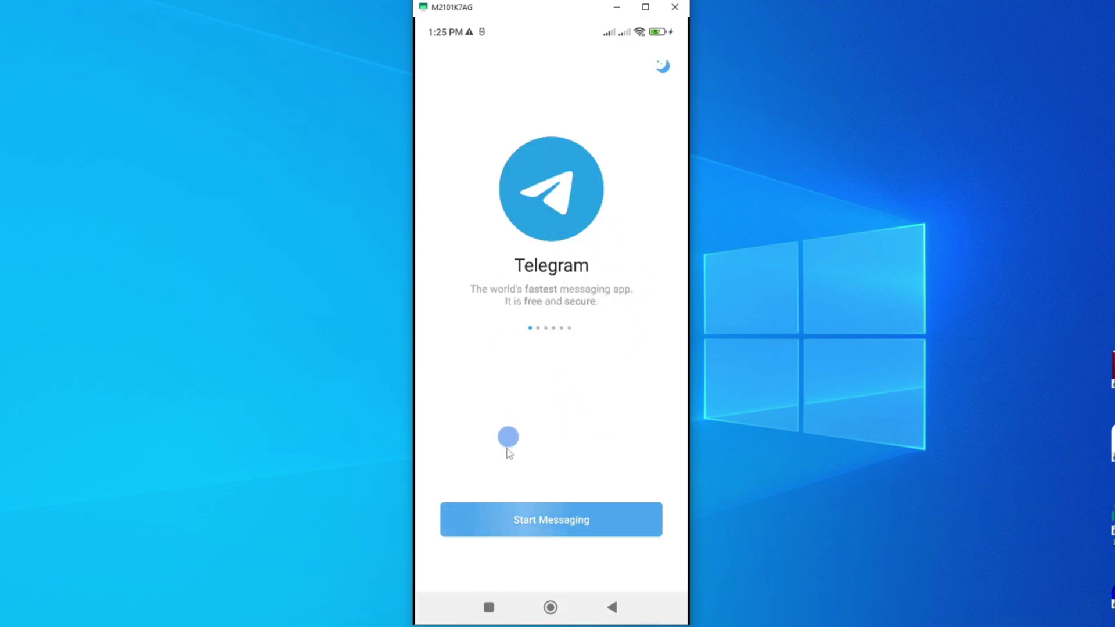
# Step: Begin signing in on the cloned Telegram and allow it to handle phone calls
pyautogui.click(542, 521)
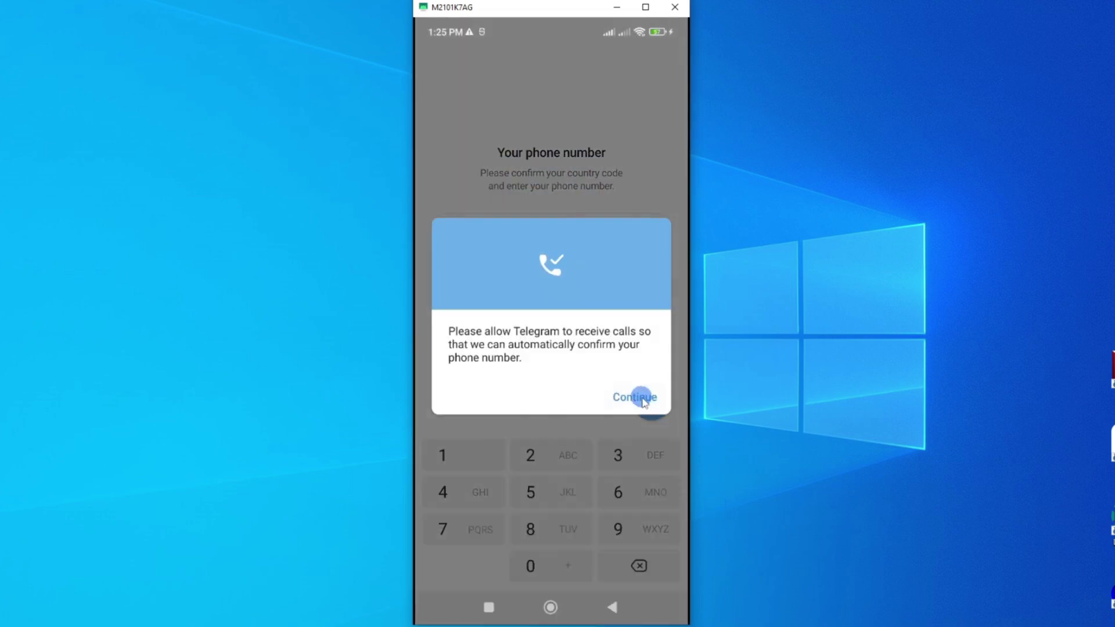
pyautogui.click(641, 398)
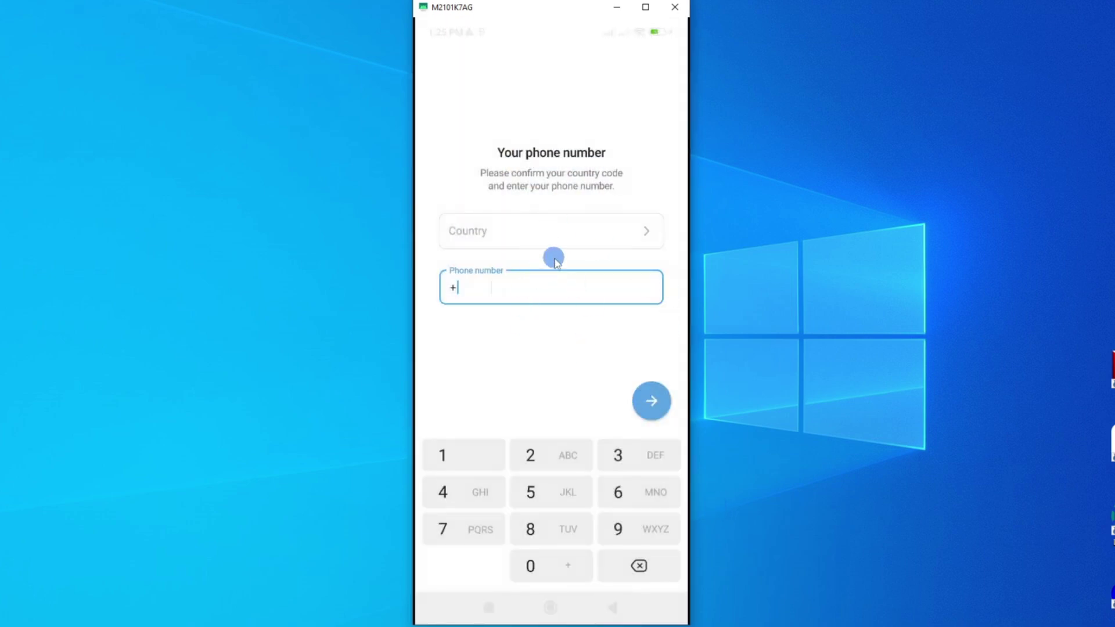
pyautogui.click(551, 344)
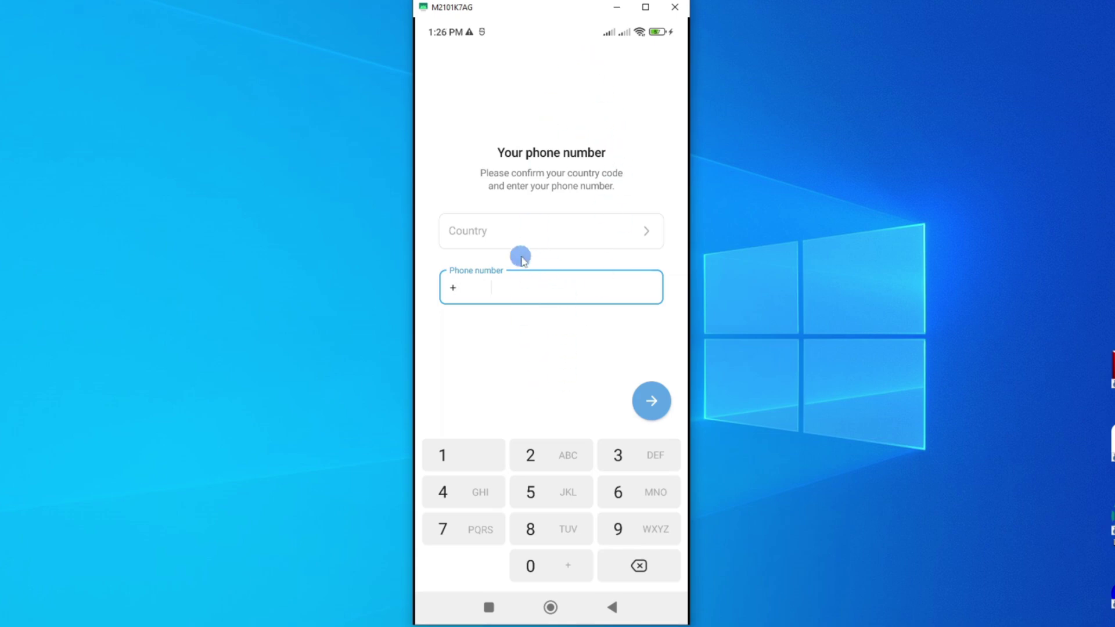
# Step: Set the sign-in country to Kenya (+254), then return to the app drawer
pyautogui.click(609, 232)
pyautogui.scroll(-1, 516, 505)
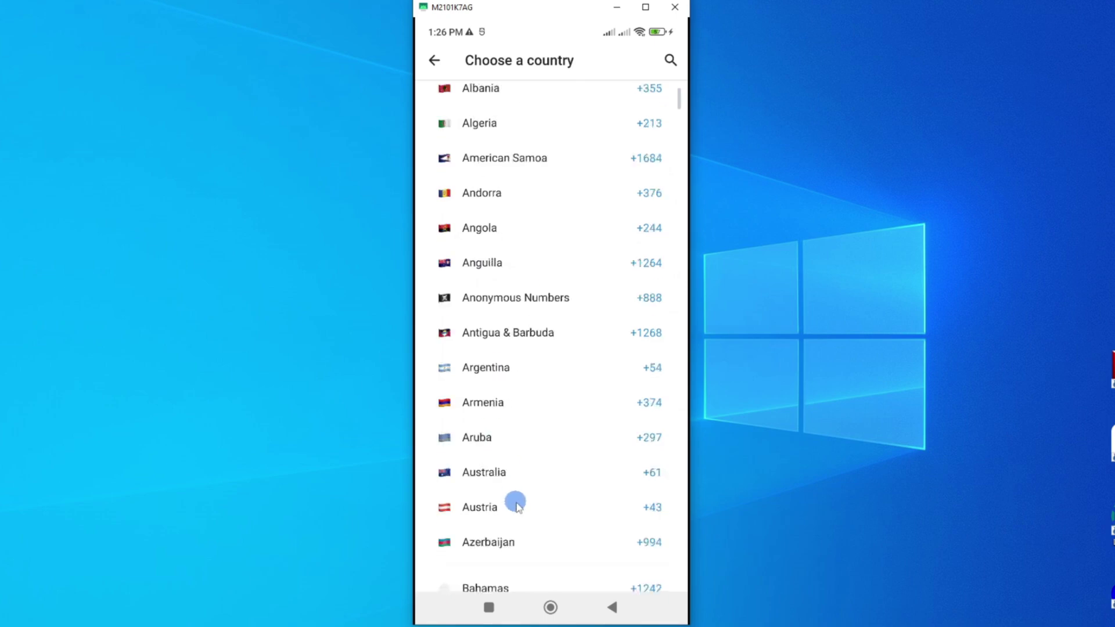
pyautogui.scroll(-20, 515, 503)
pyautogui.click(481, 562)
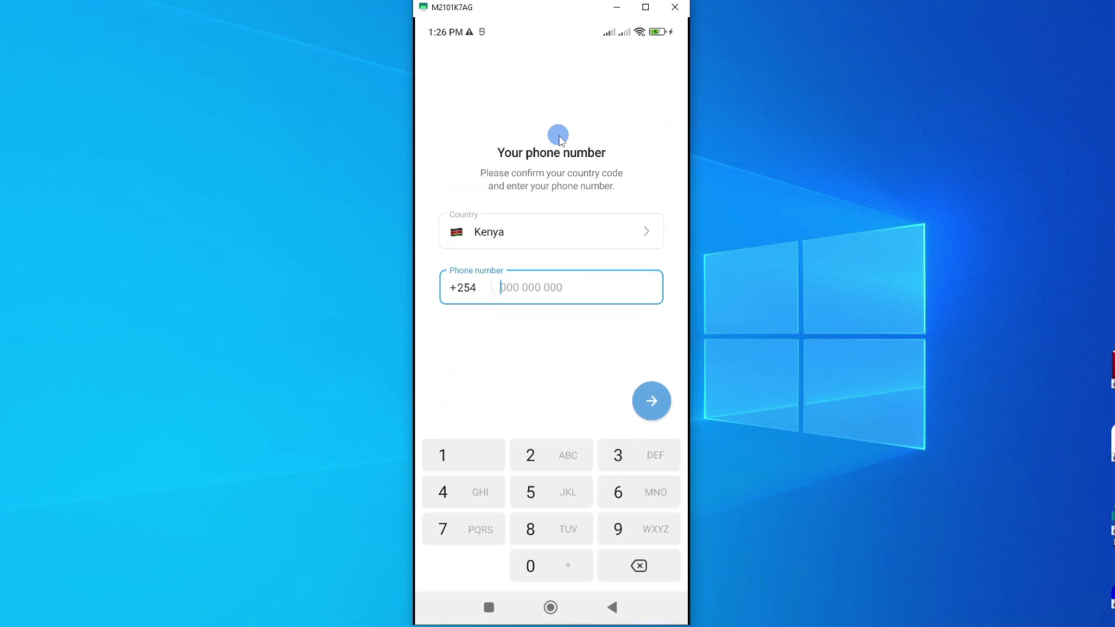
pyautogui.click(551, 607)
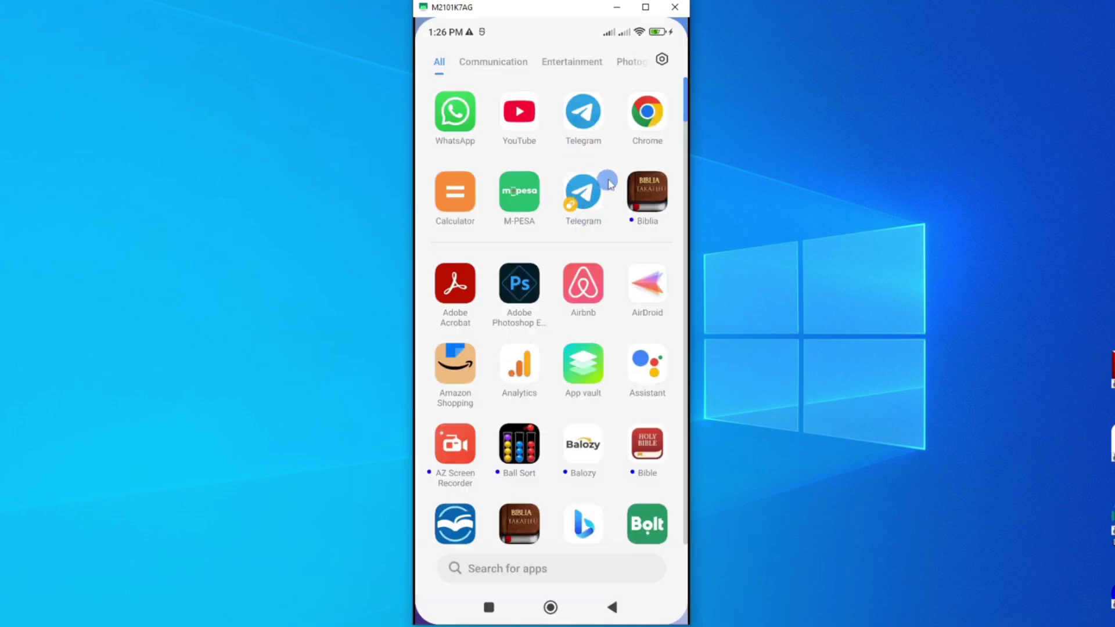